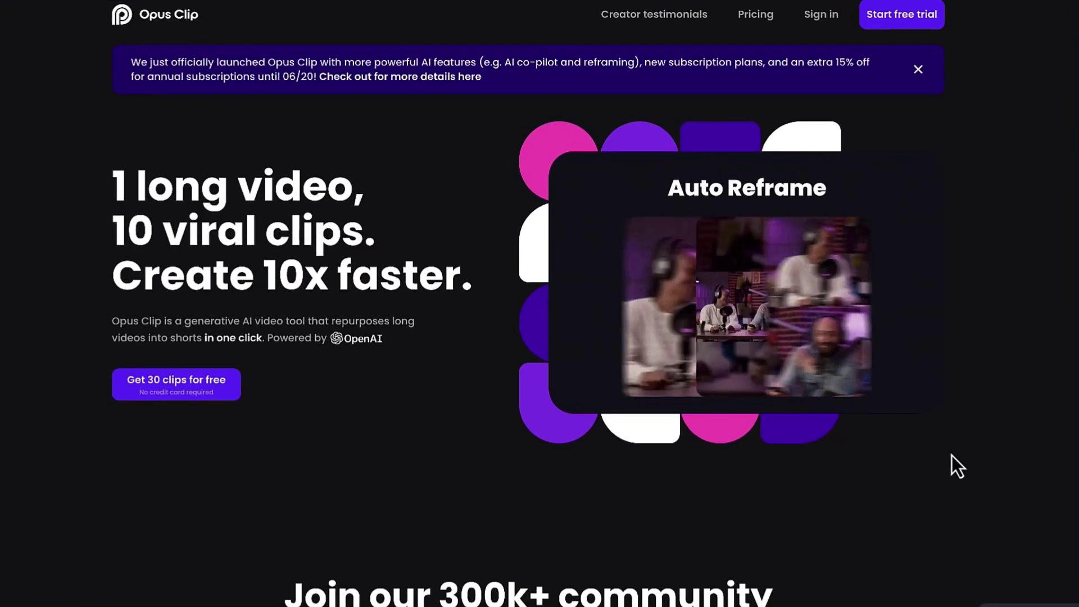
{"action": "scroll", "coordinate": [951, 455], "scroll_direction": "down", "scroll_amount": 3}
{"action": "scroll", "coordinate": [952, 454], "scroll_direction": "down", "scroll_amount": 3}
{"action": "scroll", "coordinate": [952, 454], "scroll_direction": "down", "scroll_amount": 1}
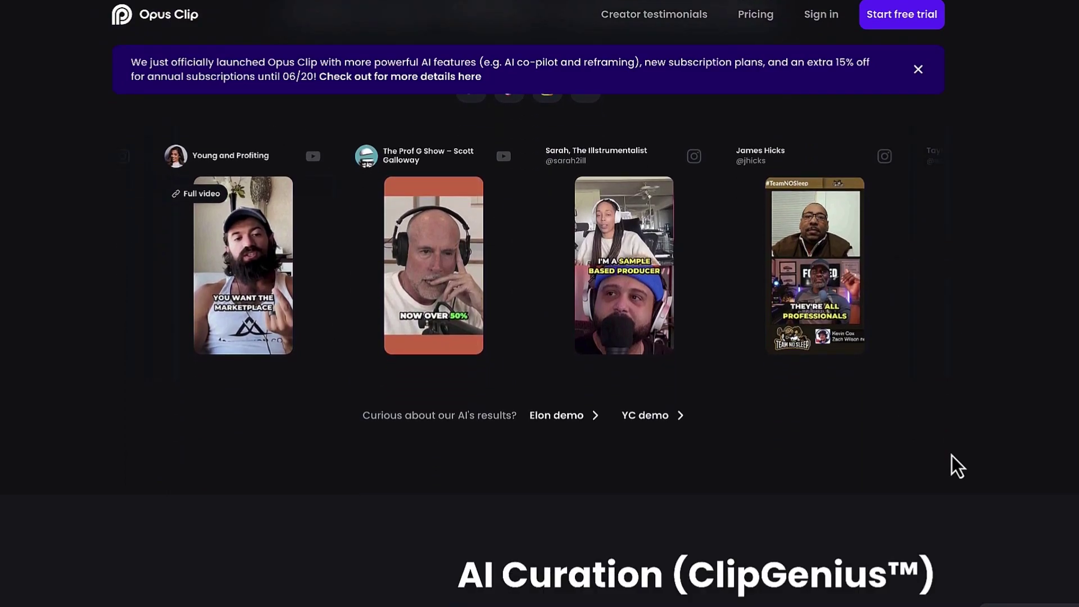
{"action": "scroll", "coordinate": [952, 454], "scroll_direction": "down", "scroll_amount": 2}
{"action": "scroll", "coordinate": [952, 455], "scroll_direction": "down", "scroll_amount": 2}
{"action": "scroll", "coordinate": [951, 456], "scroll_direction": "down", "scroll_amount": 2}
{"action": "scroll", "coordinate": [952, 455], "scroll_direction": "down", "scroll_amount": 1}
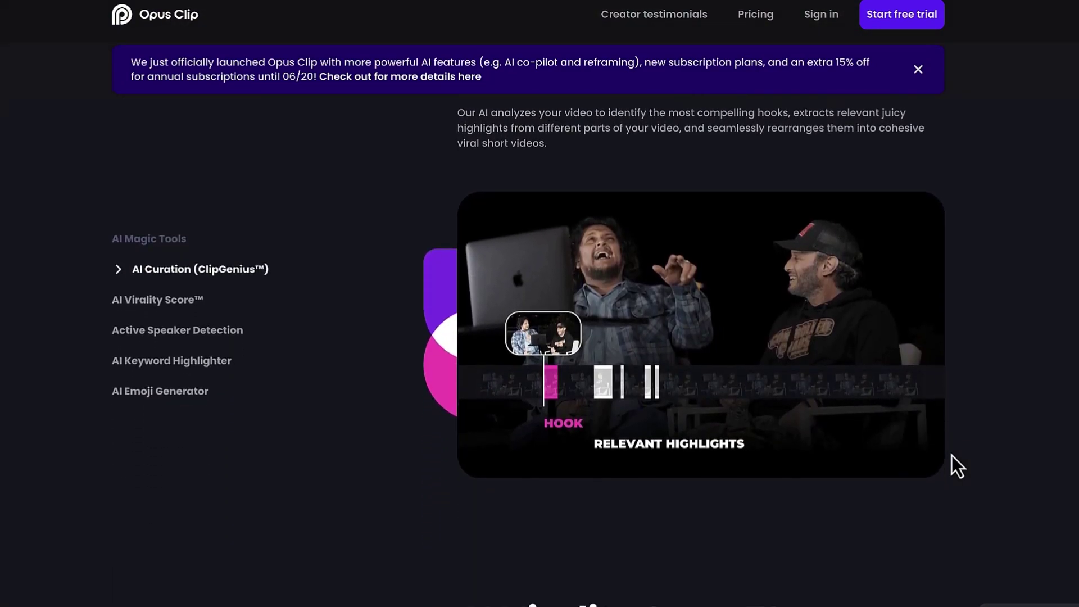
{"action": "scroll", "coordinate": [952, 455], "scroll_direction": "down", "scroll_amount": 1}
{"action": "scroll", "coordinate": [952, 456], "scroll_direction": "down", "scroll_amount": 2}
{"action": "scroll", "coordinate": [952, 455], "scroll_direction": "down", "scroll_amount": 2}
{"action": "scroll", "coordinate": [951, 456], "scroll_direction": "down", "scroll_amount": 1}
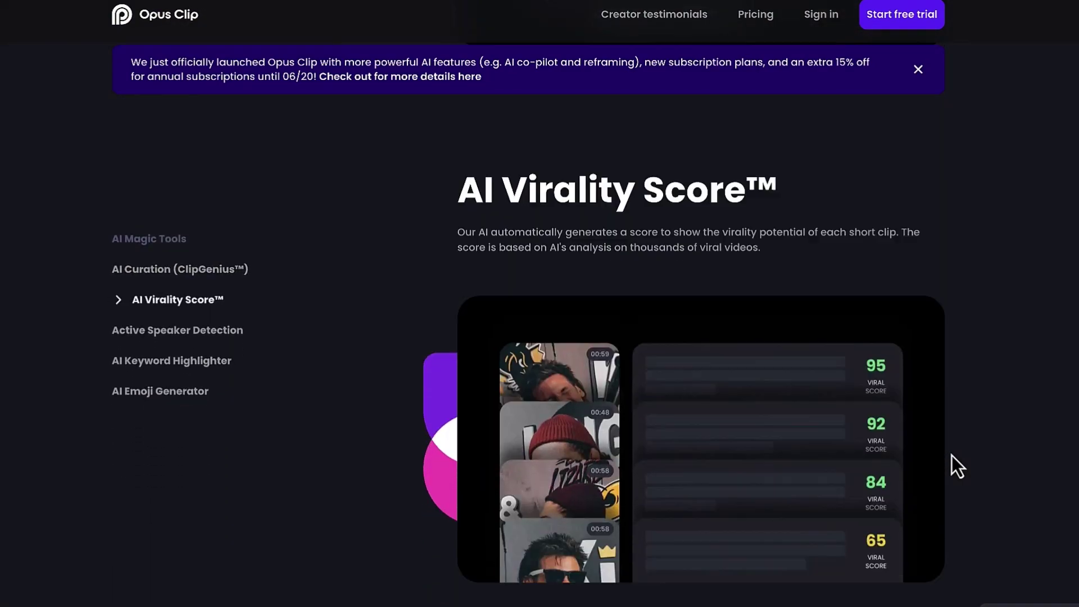
{"action": "scroll", "coordinate": [952, 455], "scroll_direction": "down", "scroll_amount": 3}
{"action": "scroll", "coordinate": [952, 455], "scroll_direction": "down", "scroll_amount": 2}
{"action": "scroll", "coordinate": [952, 455], "scroll_direction": "down", "scroll_amount": 2}
{"action": "scroll", "coordinate": [952, 455], "scroll_direction": "down", "scroll_amount": 2}
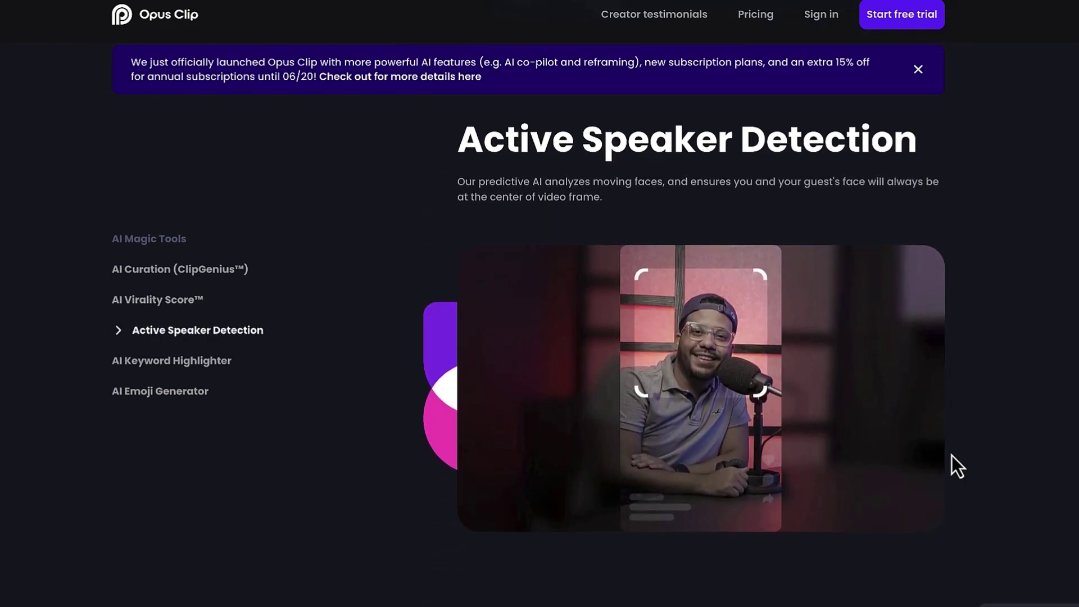
{"action": "scroll", "coordinate": [952, 455], "scroll_direction": "down", "scroll_amount": 2}
{"action": "scroll", "coordinate": [951, 455], "scroll_direction": "down", "scroll_amount": 2}
{"action": "scroll", "coordinate": [952, 456], "scroll_direction": "down", "scroll_amount": 2}
{"action": "scroll", "coordinate": [952, 455], "scroll_direction": "down", "scroll_amount": 2}
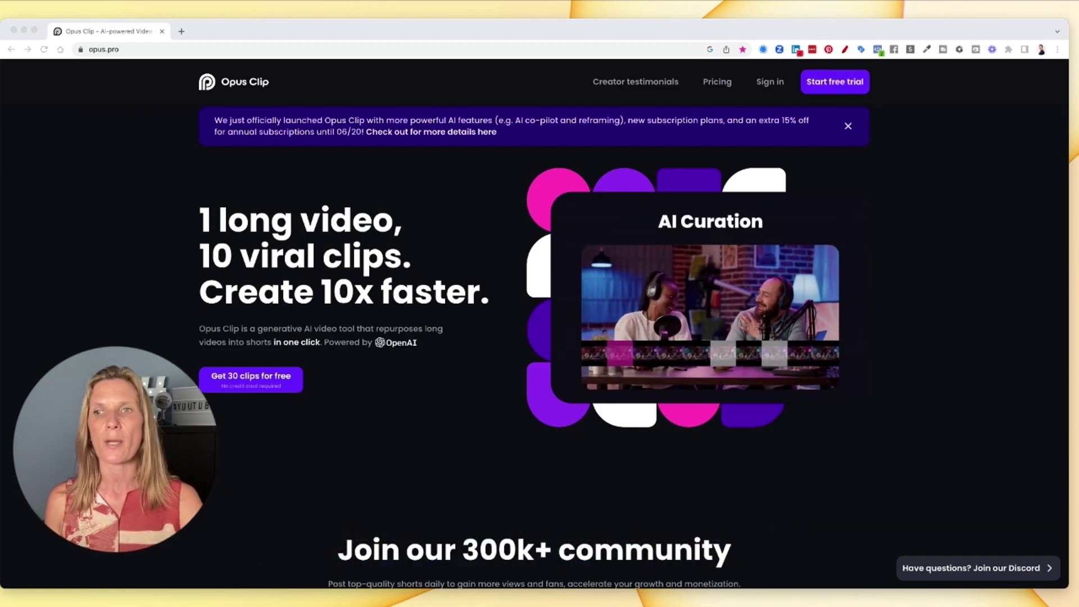
From the Opus Clip Pricing page, sign in with your Google account.
{"action": "left_click", "coordinate": [939, 162]}
{"action": "left_click", "coordinate": [713, 84]}
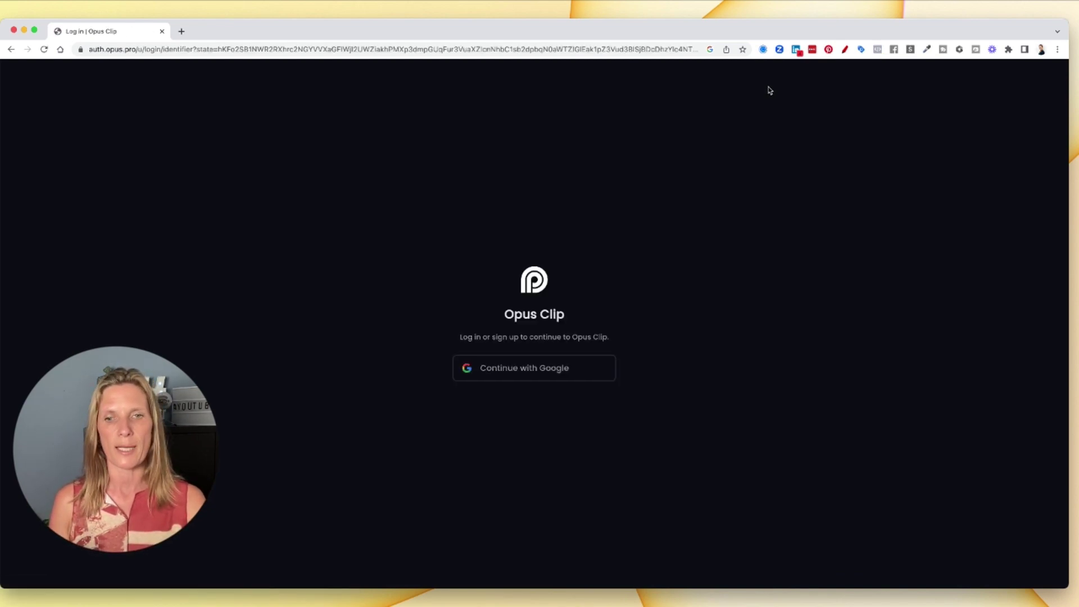
{"action": "left_click", "coordinate": [541, 374]}
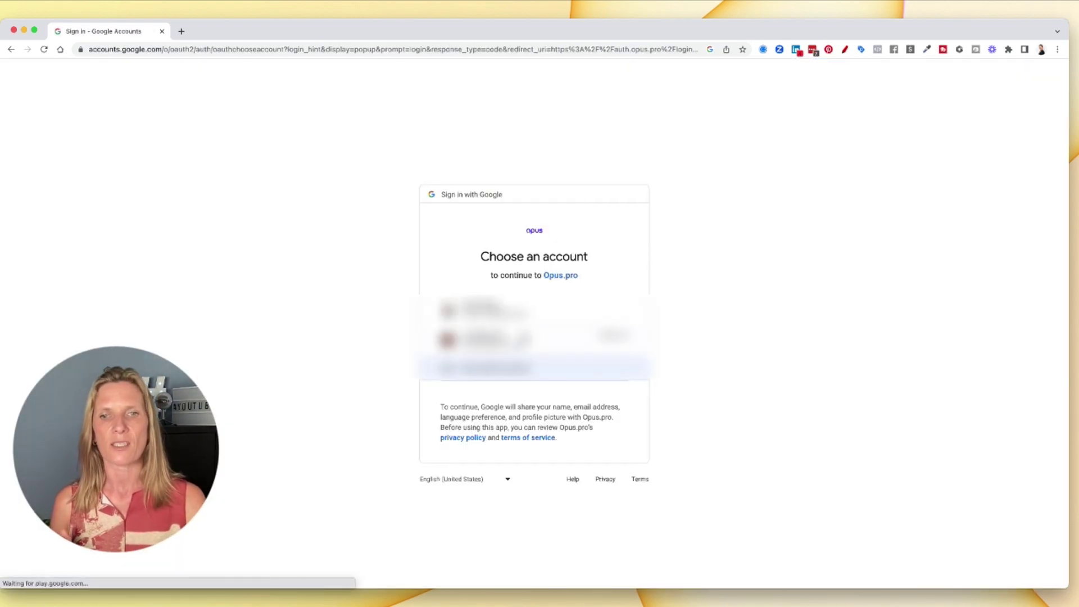
{"action": "left_click", "coordinate": [513, 312]}
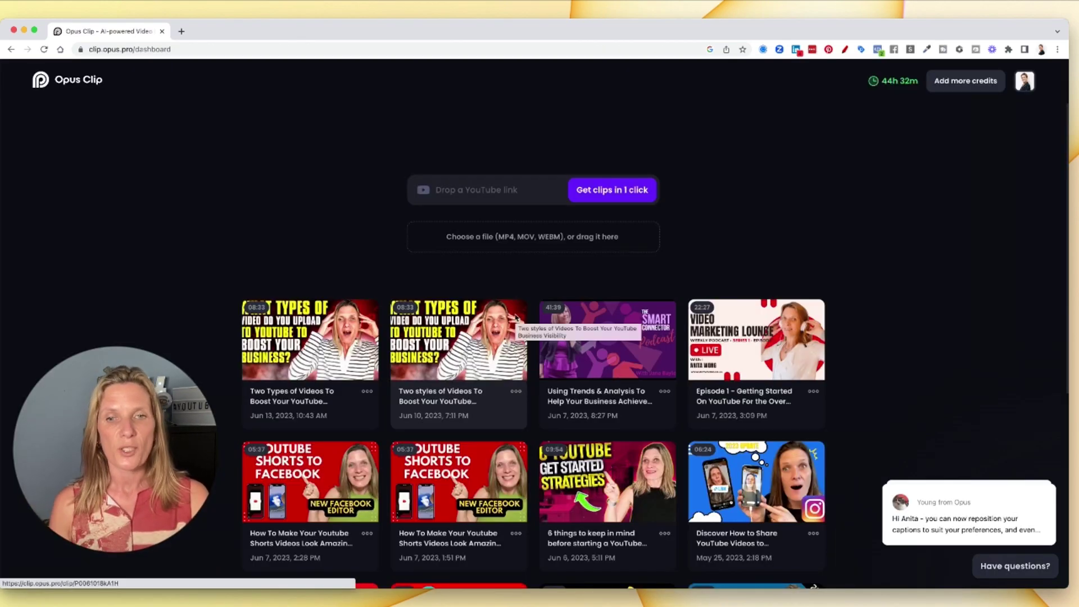
{"action": "scroll", "coordinate": [515, 317], "scroll_direction": "down", "scroll_amount": 2}
{"action": "scroll", "coordinate": [517, 313], "scroll_direction": "down", "scroll_amount": 2}
{"action": "scroll", "coordinate": [517, 314], "scroll_direction": "up", "scroll_amount": 4}
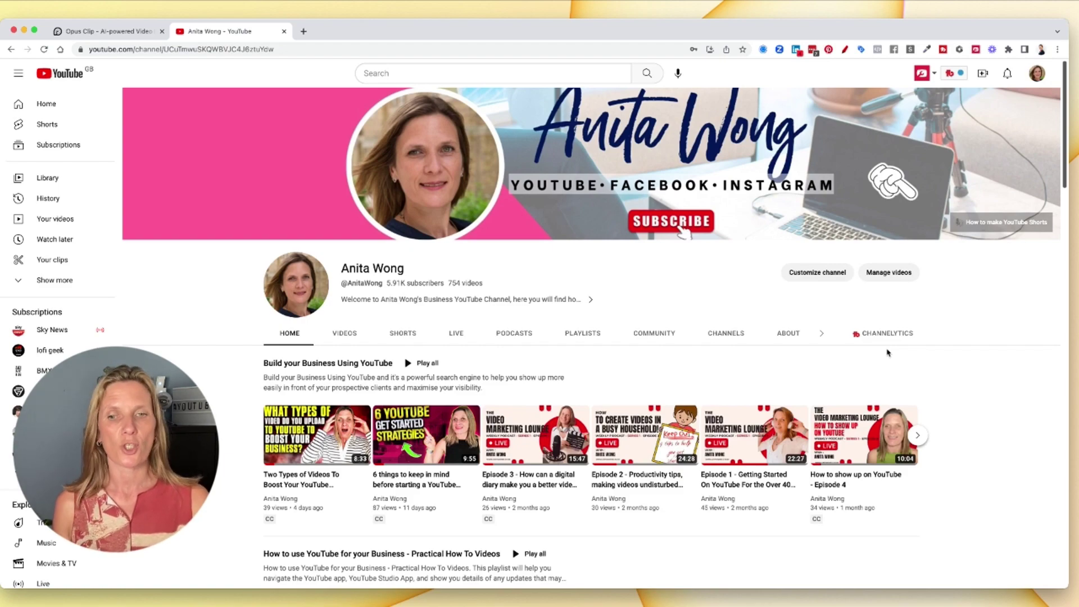
{"action": "scroll", "coordinate": [887, 353], "scroll_direction": "down", "scroll_amount": 1}
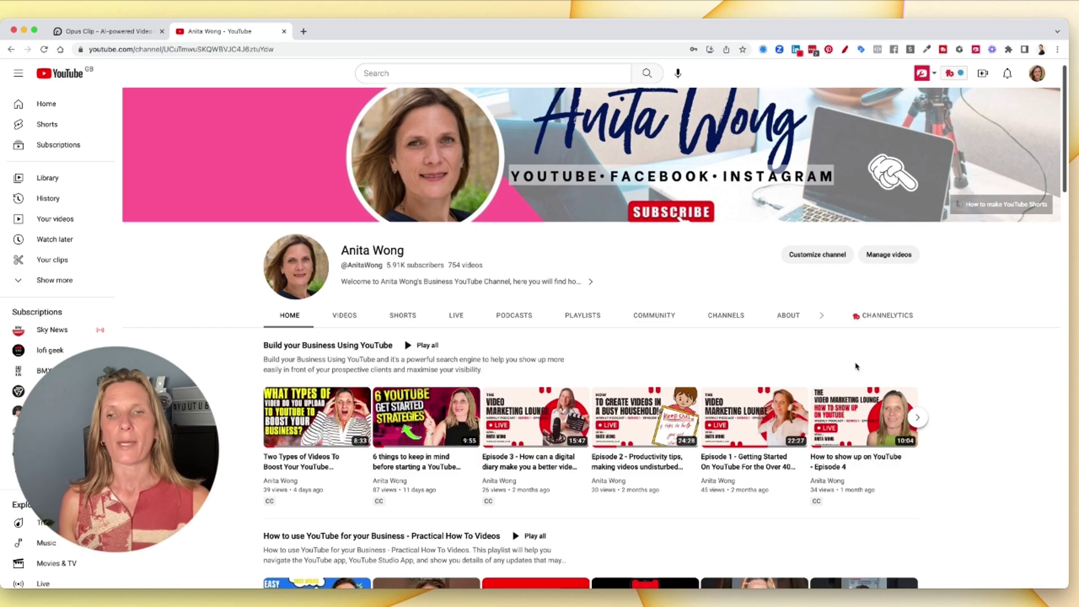
{"action": "mouse_move", "coordinate": [645, 434]}
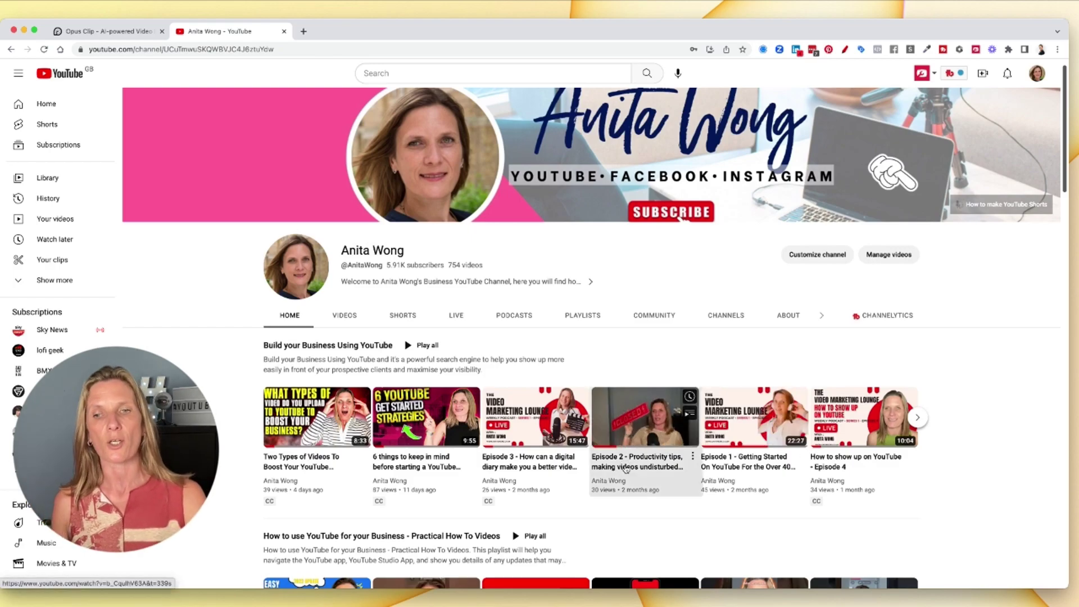
Copy the Episode 2 productivity video's share link and go back to the Opus Clip tab.
{"action": "left_click", "coordinate": [624, 469]}
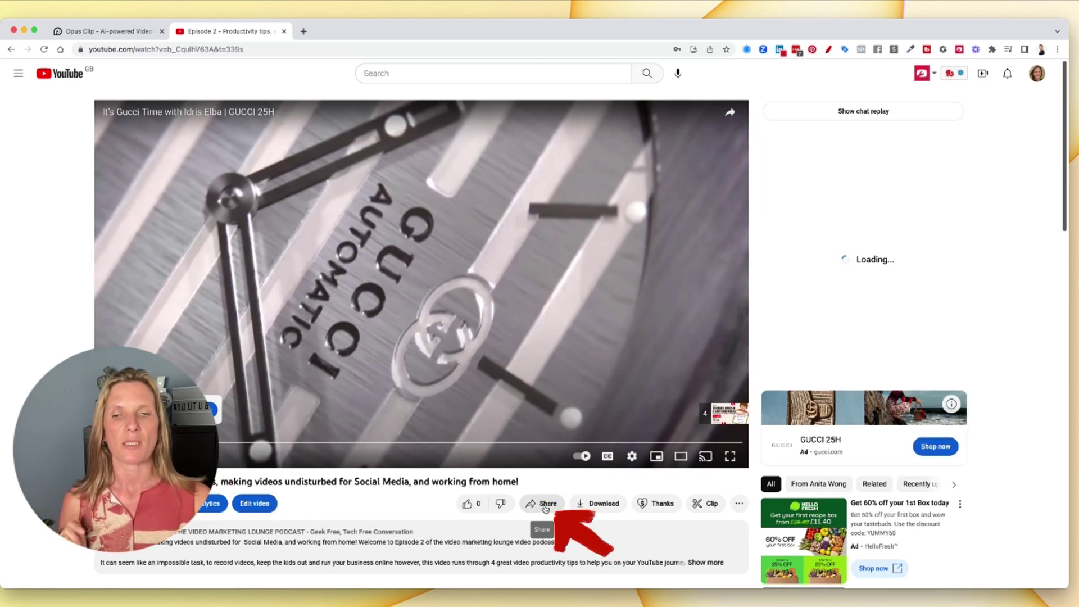
{"action": "left_click", "coordinate": [545, 508]}
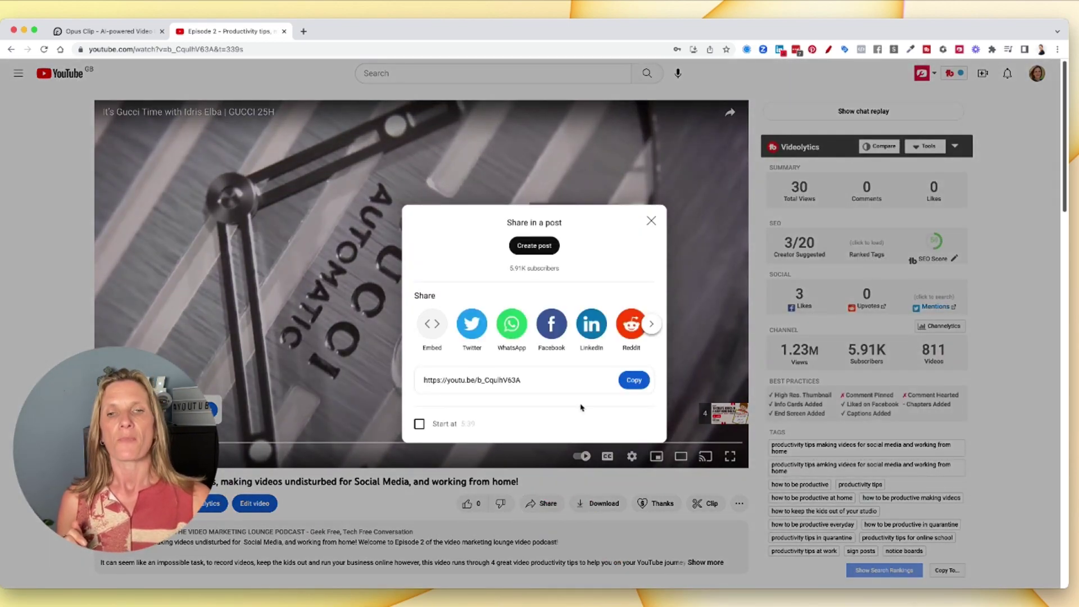
{"action": "left_click", "coordinate": [631, 381]}
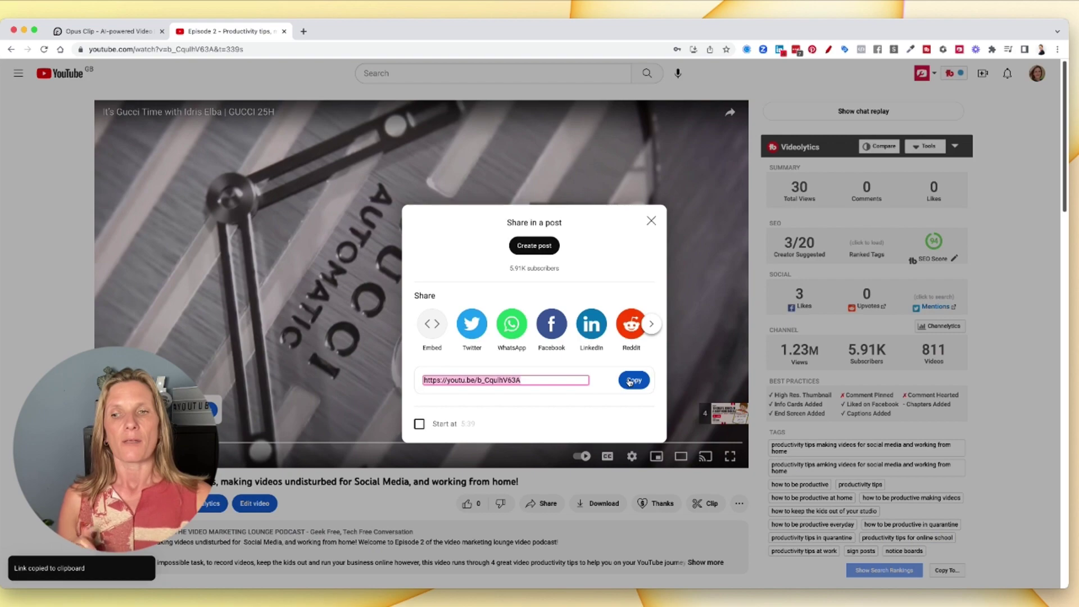
{"action": "left_click", "coordinate": [105, 34]}
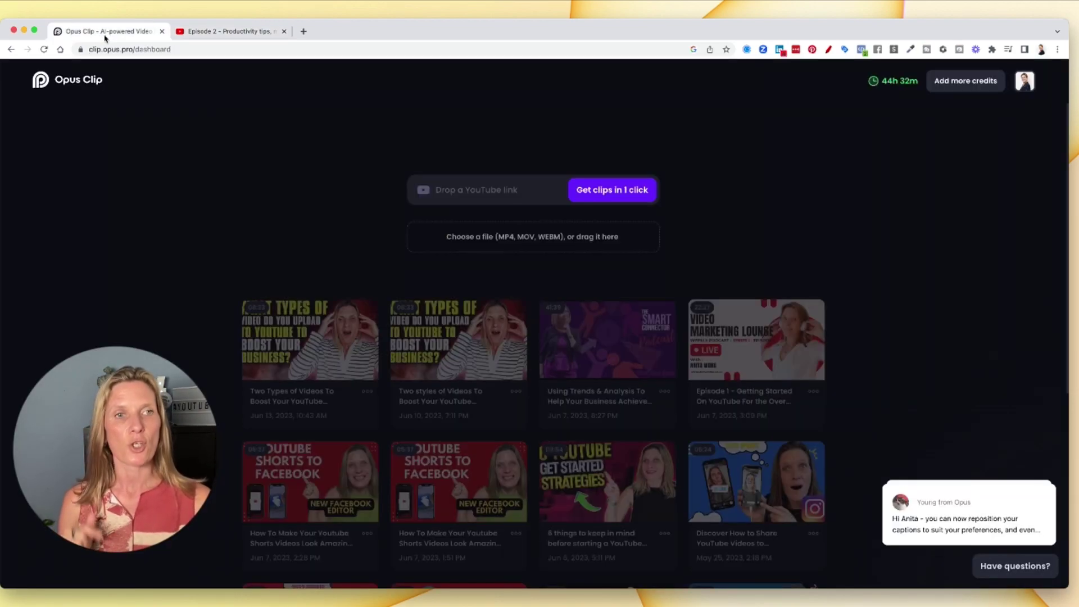
Paste the copied episode link into the YouTube link field and enable AI Copilot.
{"action": "left_click", "coordinate": [480, 190]}
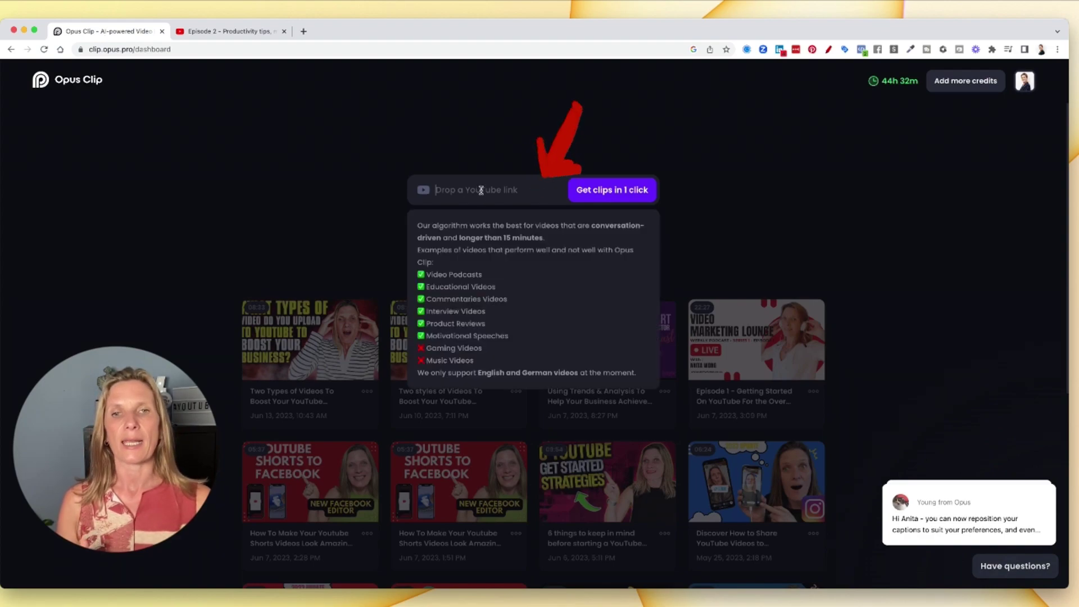
{"action": "key", "text": "super+v"}
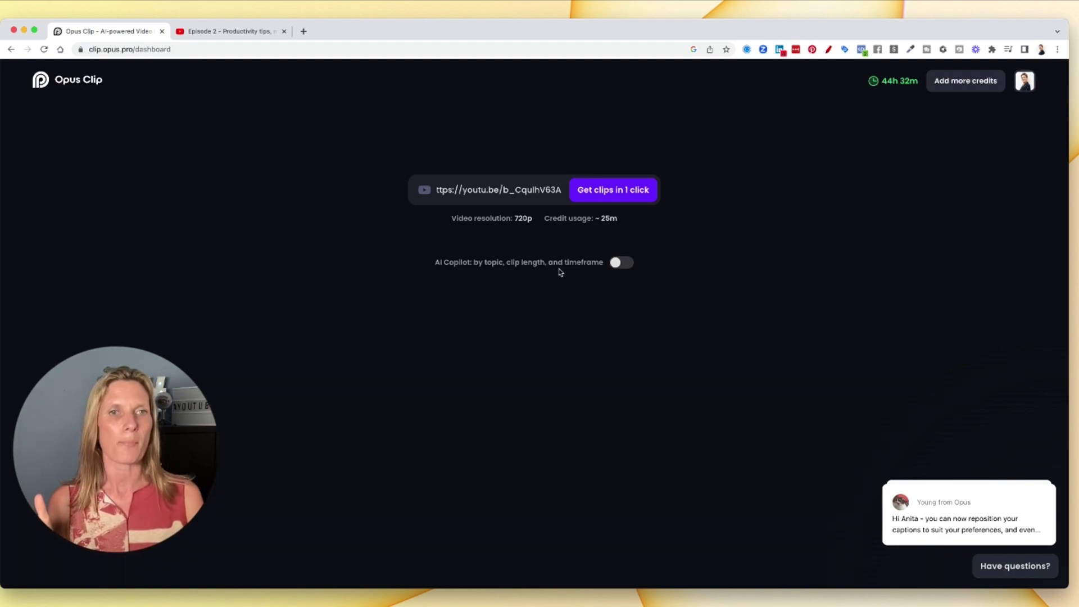
{"action": "left_click", "coordinate": [622, 264]}
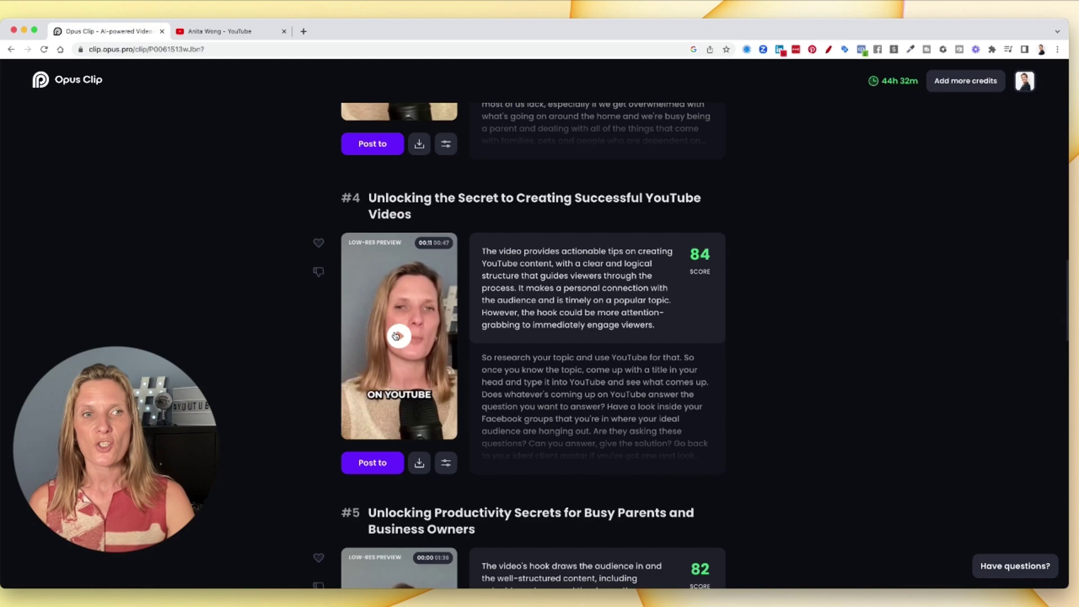
{"action": "scroll", "coordinate": [396, 336], "scroll_direction": "up", "scroll_amount": 1}
{"action": "scroll", "coordinate": [396, 335], "scroll_direction": "up", "scroll_amount": 7}
{"action": "scroll", "coordinate": [396, 336], "scroll_direction": "up", "scroll_amount": 1}
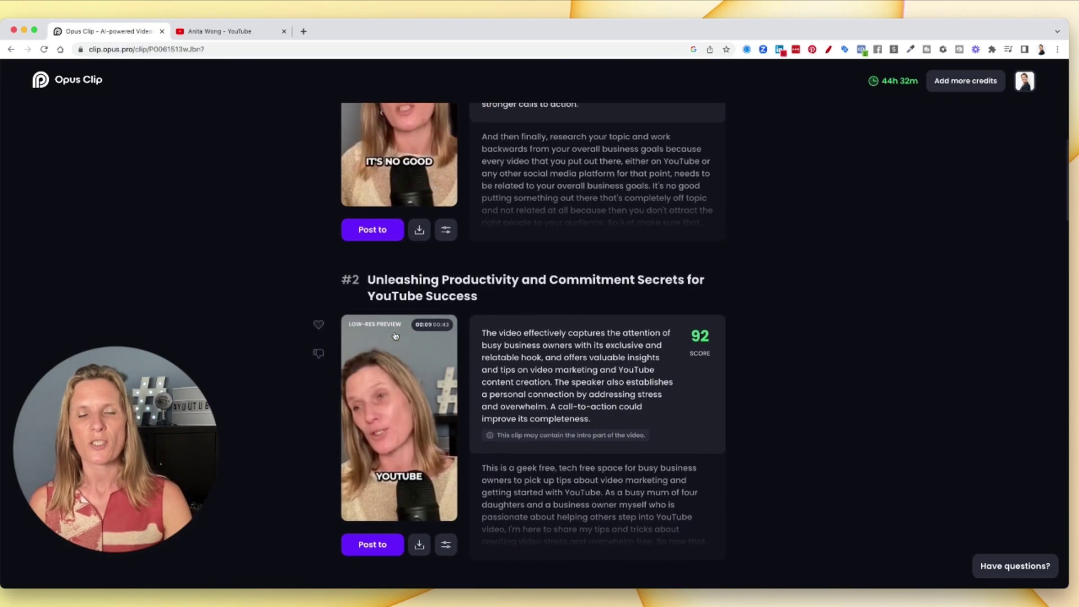
{"action": "scroll", "coordinate": [395, 337], "scroll_direction": "up", "scroll_amount": 3}
{"action": "scroll", "coordinate": [395, 337], "scroll_direction": "down", "scroll_amount": 3}
{"action": "scroll", "coordinate": [396, 336], "scroll_direction": "down", "scroll_amount": 4}
{"action": "scroll", "coordinate": [395, 336], "scroll_direction": "down", "scroll_amount": 4}
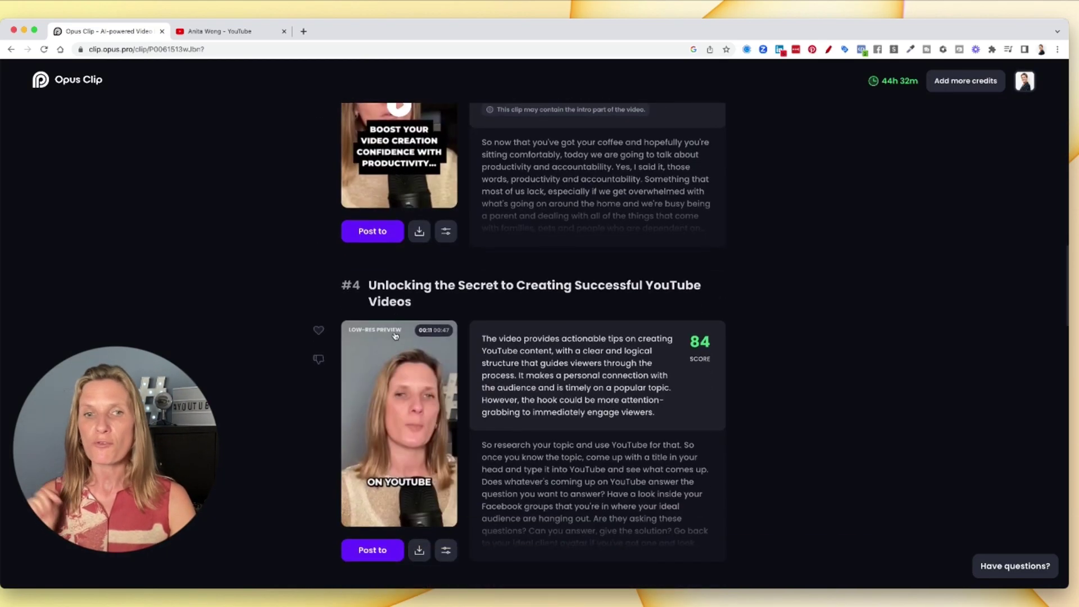
{"action": "scroll", "coordinate": [395, 336], "scroll_direction": "down", "scroll_amount": 1}
{"action": "scroll", "coordinate": [395, 336], "scroll_direction": "down", "scroll_amount": 1}
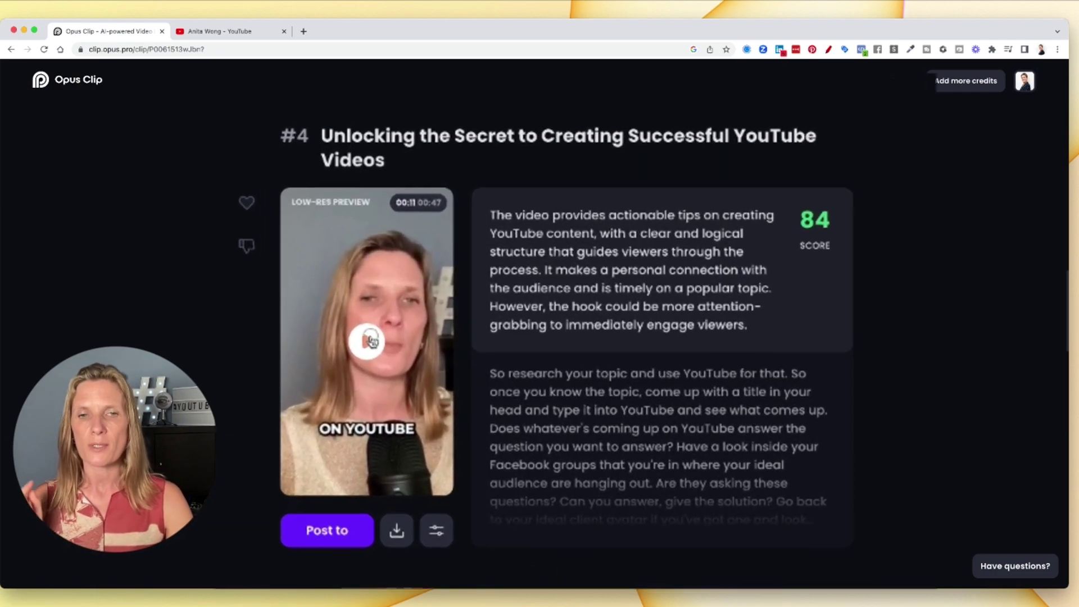
Play and pause clip #4's preview, then open it in the clip editor.
{"action": "left_click", "coordinate": [371, 341]}
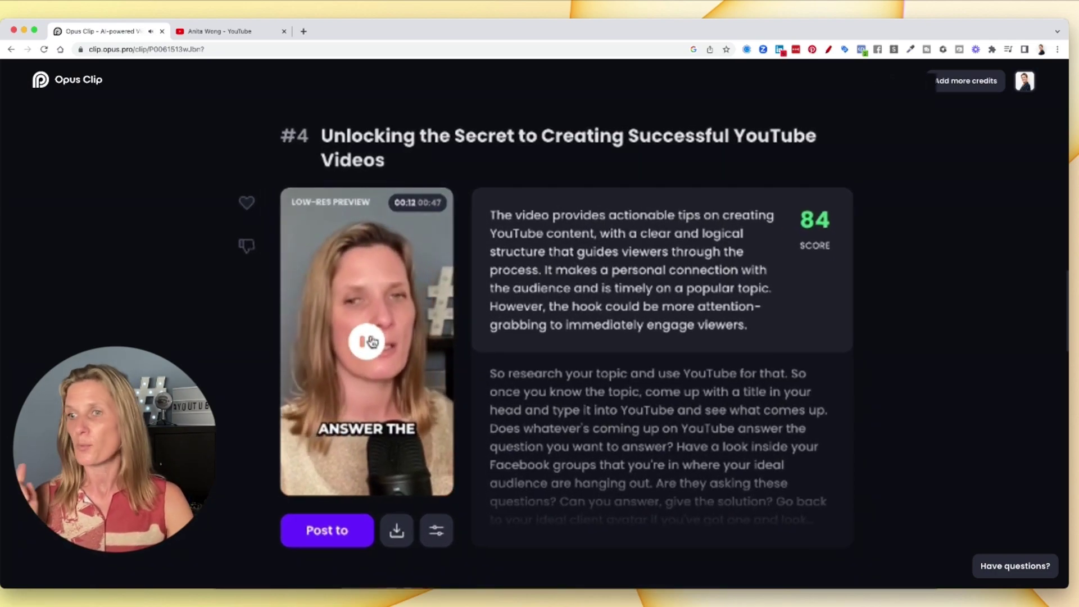
{"action": "left_click", "coordinate": [371, 340]}
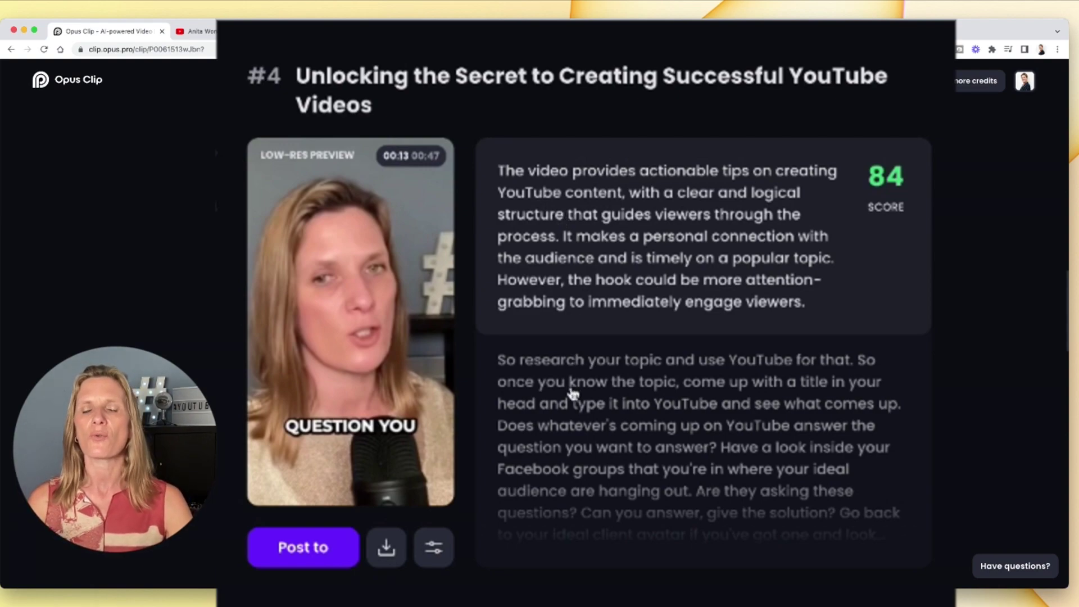
{"action": "scroll", "coordinate": [572, 394], "scroll_direction": "down", "scroll_amount": 3}
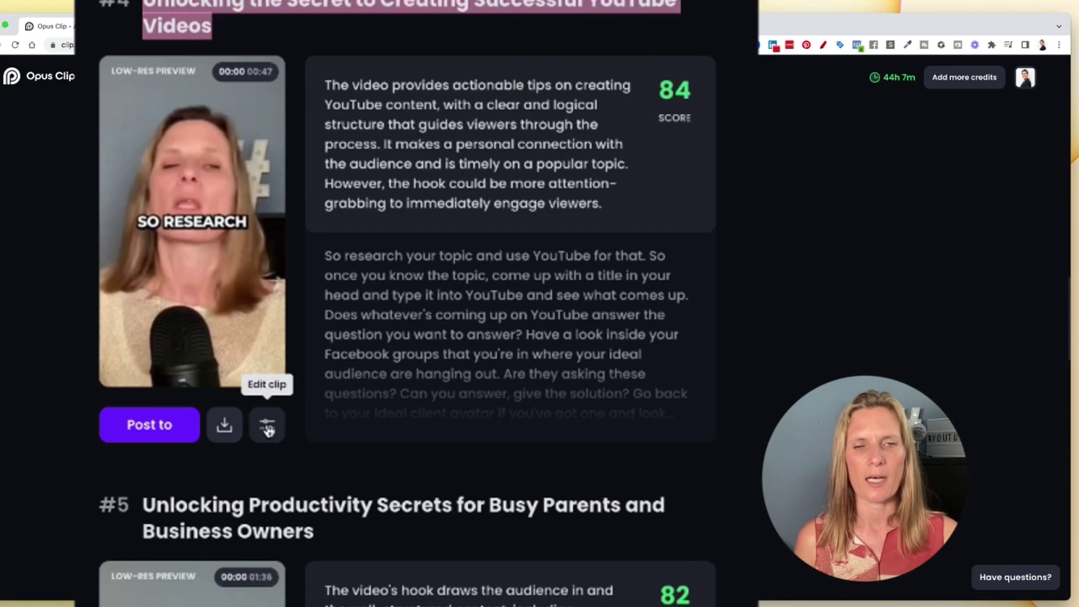
{"action": "left_click", "coordinate": [267, 429]}
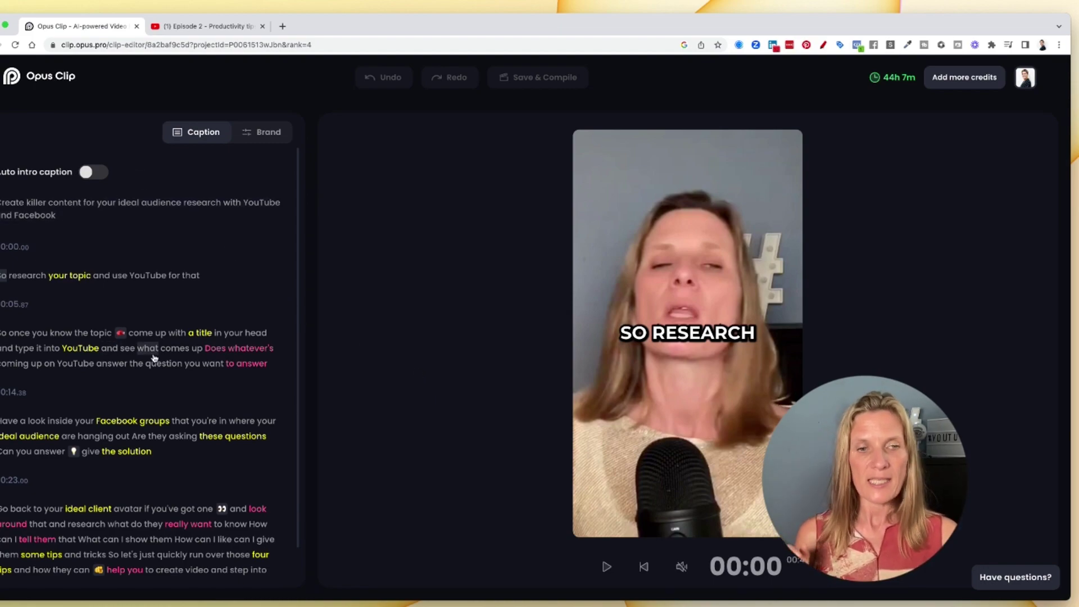
In Brand settings, try three-line captions, then settle on one line.
{"action": "left_click", "coordinate": [253, 136]}
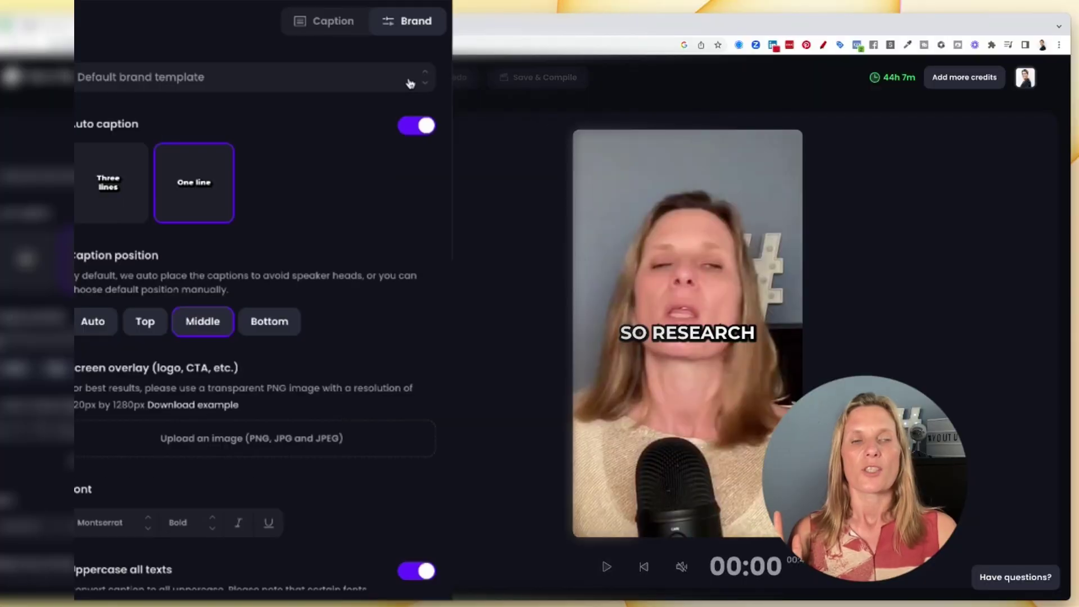
{"action": "left_click", "coordinate": [104, 176]}
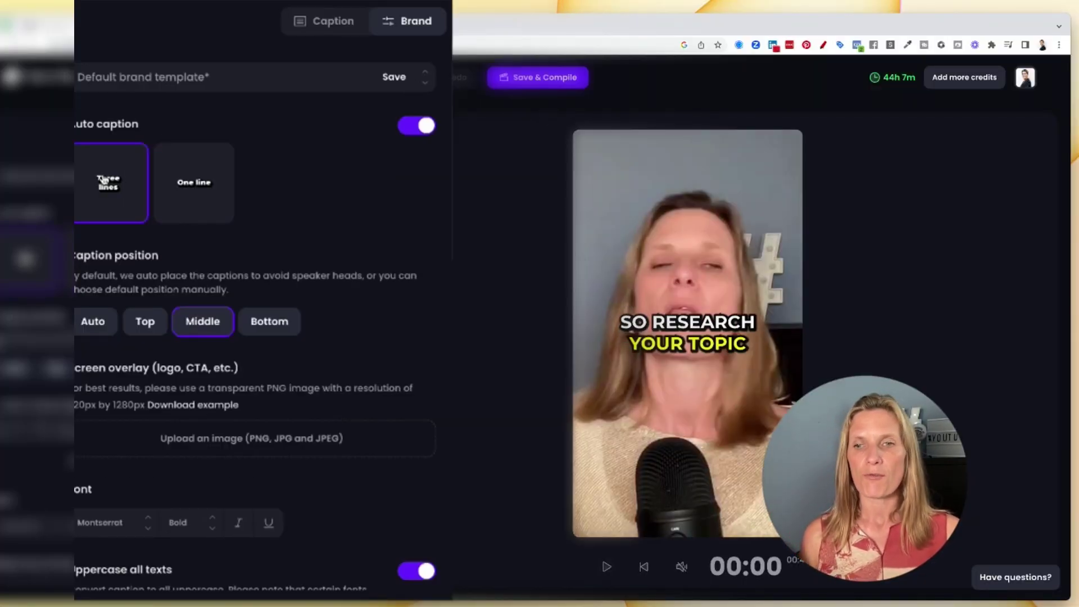
{"action": "left_click", "coordinate": [215, 181]}
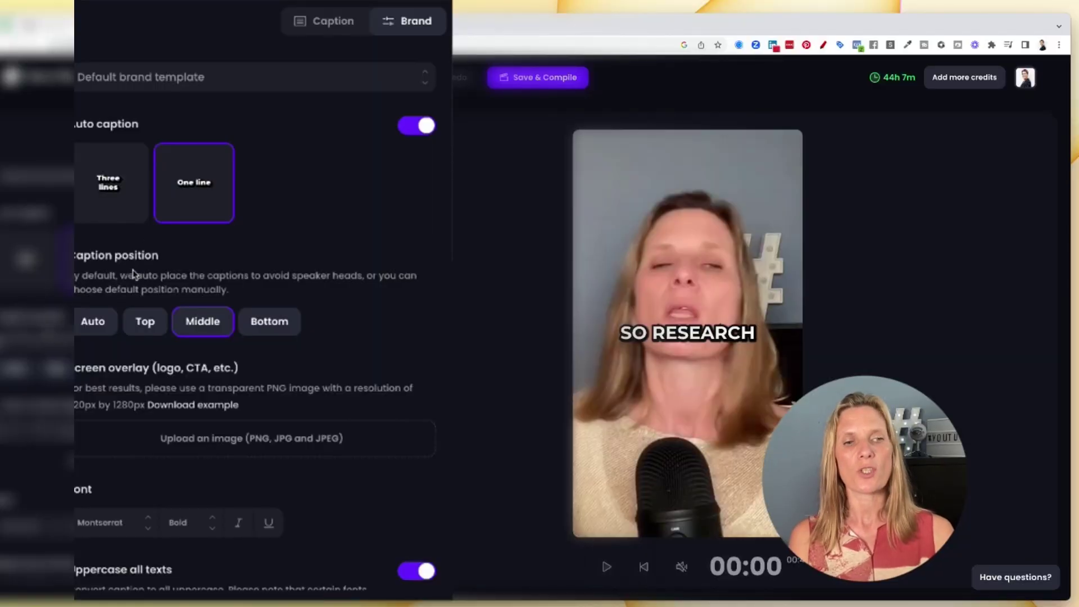
Set the caption position to Bottom and return to the caption transcript.
{"action": "left_click", "coordinate": [92, 334]}
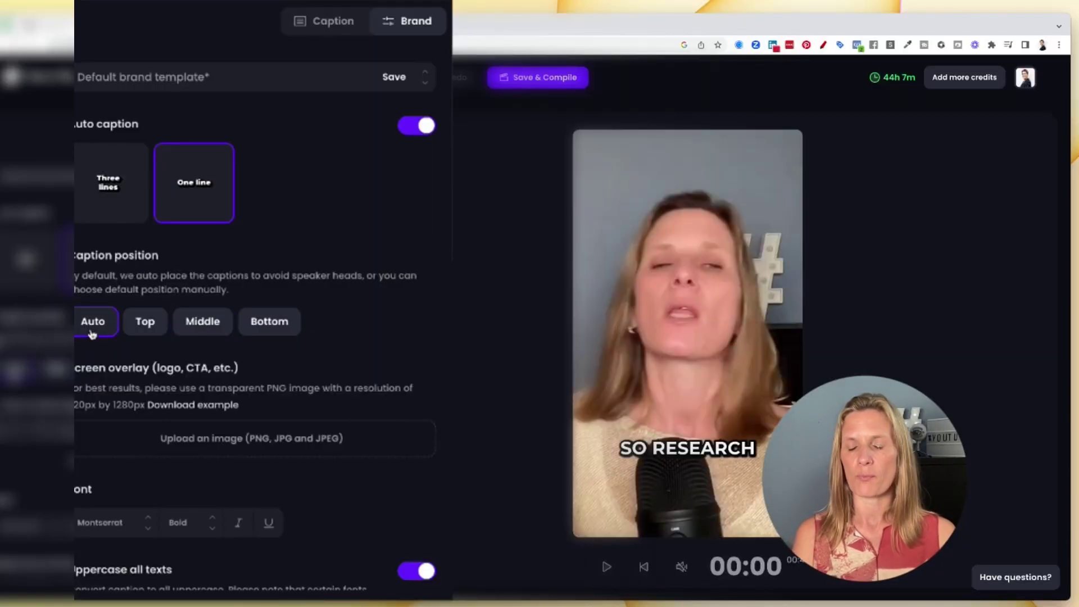
{"action": "left_click", "coordinate": [148, 325]}
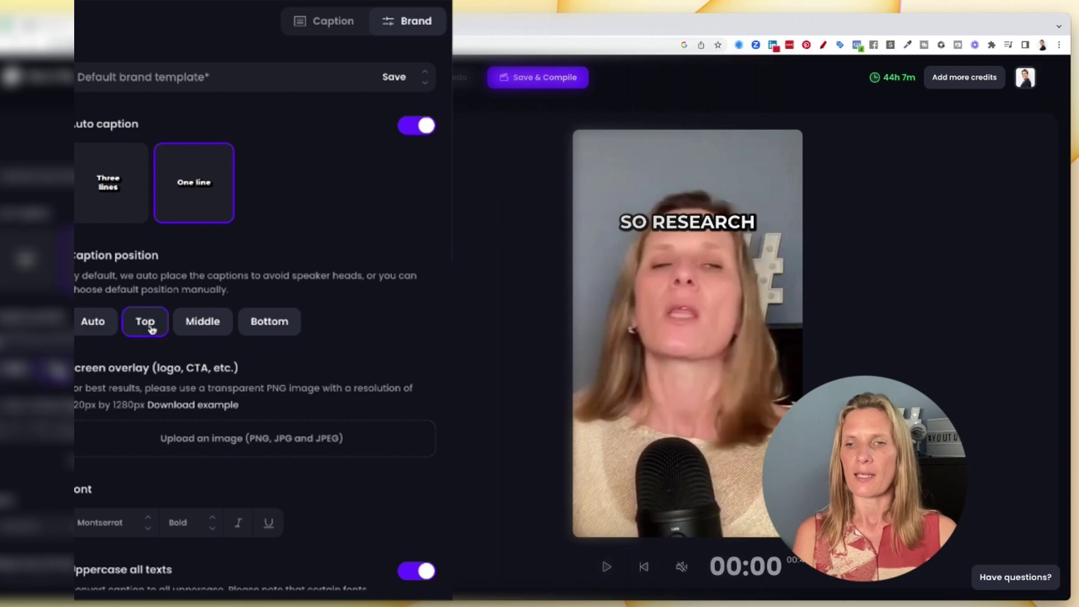
{"action": "left_click", "coordinate": [203, 325]}
{"action": "left_click", "coordinate": [264, 328]}
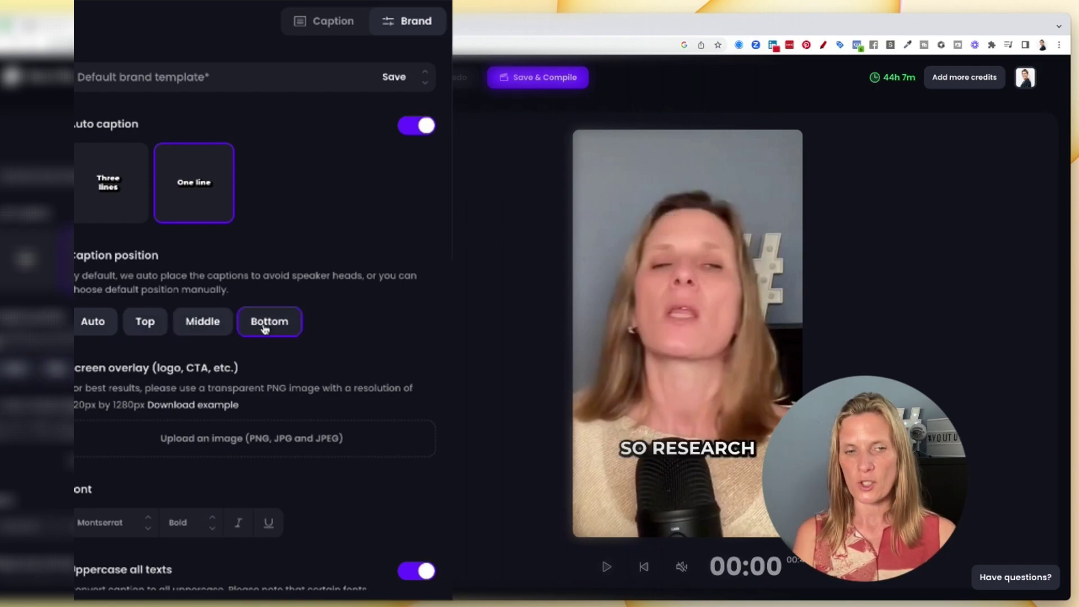
{"action": "scroll", "coordinate": [264, 328], "scroll_direction": "down", "scroll_amount": 2}
{"action": "scroll", "coordinate": [264, 328], "scroll_direction": "down", "scroll_amount": 3}
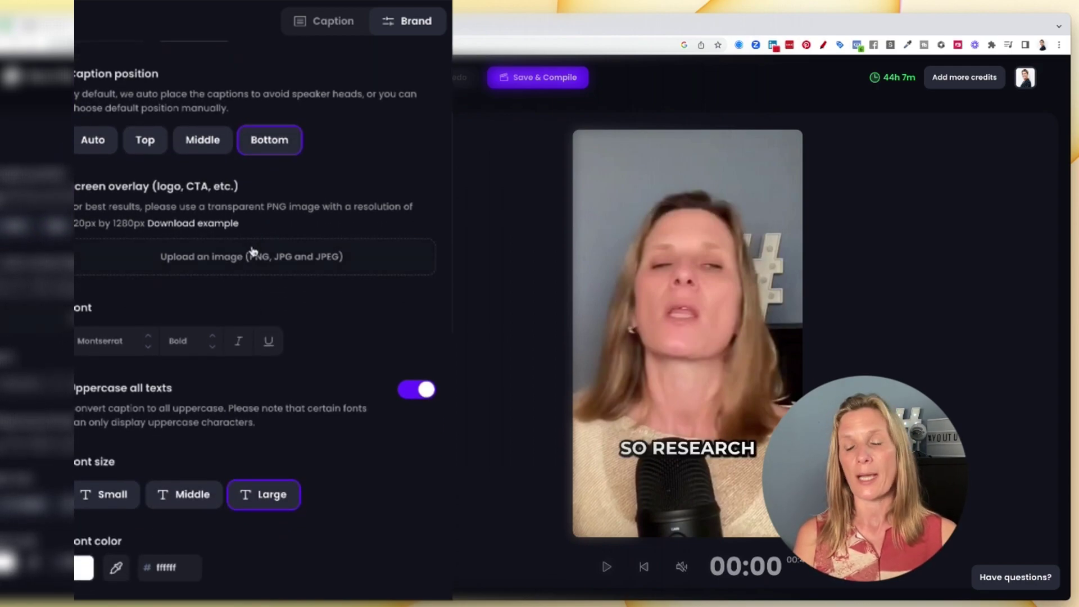
{"action": "scroll", "coordinate": [247, 257], "scroll_direction": "down", "scroll_amount": 2}
{"action": "scroll", "coordinate": [246, 258], "scroll_direction": "down", "scroll_amount": 1}
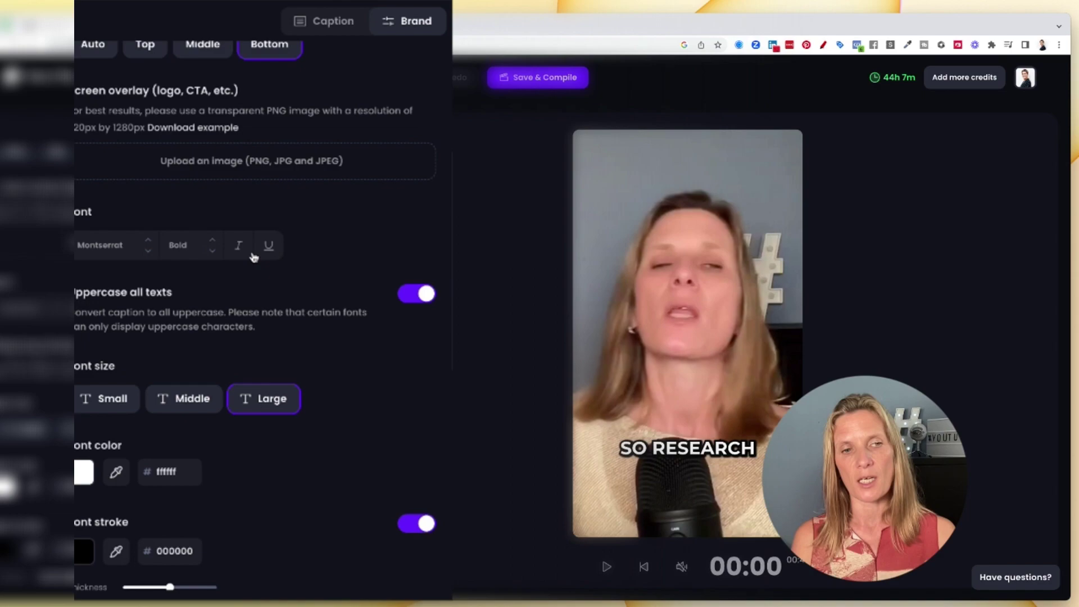
{"action": "scroll", "coordinate": [249, 257], "scroll_direction": "down", "scroll_amount": 2}
{"action": "scroll", "coordinate": [249, 258], "scroll_direction": "down", "scroll_amount": 1}
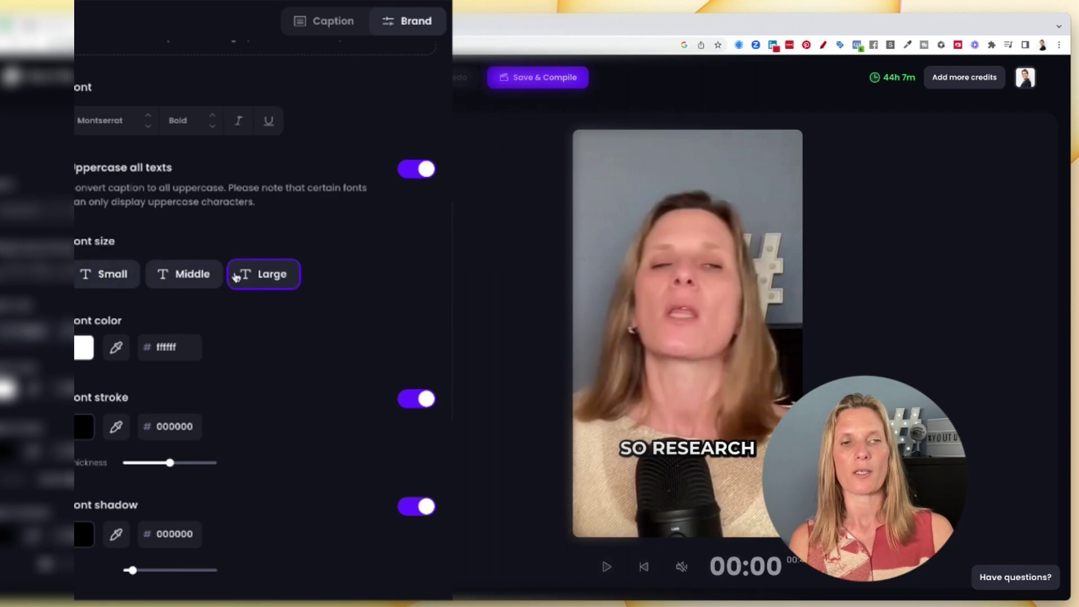
{"action": "scroll", "coordinate": [322, 281], "scroll_direction": "down", "scroll_amount": 4}
{"action": "scroll", "coordinate": [323, 281], "scroll_direction": "down", "scroll_amount": 1}
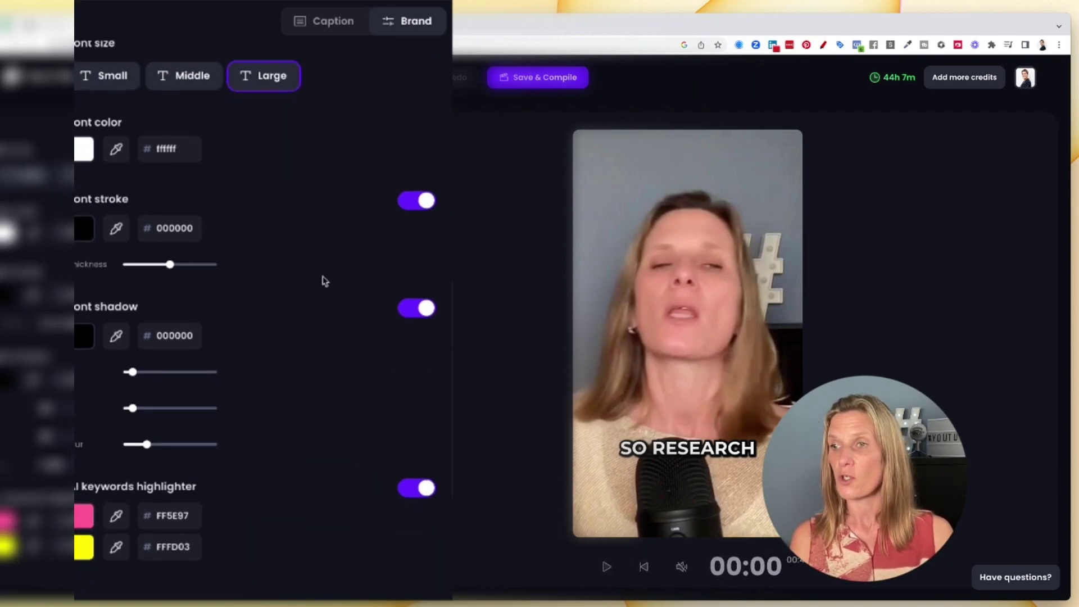
{"action": "scroll", "coordinate": [323, 281], "scroll_direction": "down", "scroll_amount": 1}
{"action": "scroll", "coordinate": [323, 281], "scroll_direction": "down", "scroll_amount": 2}
{"action": "scroll", "coordinate": [322, 281], "scroll_direction": "down", "scroll_amount": 1}
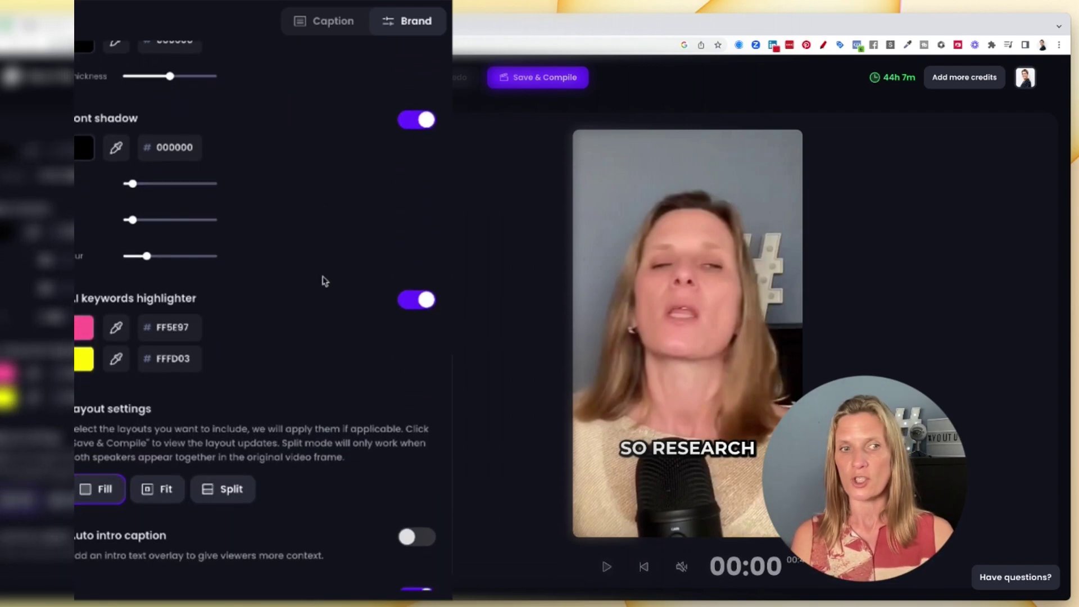
{"action": "scroll", "coordinate": [322, 281], "scroll_direction": "down", "scroll_amount": 1}
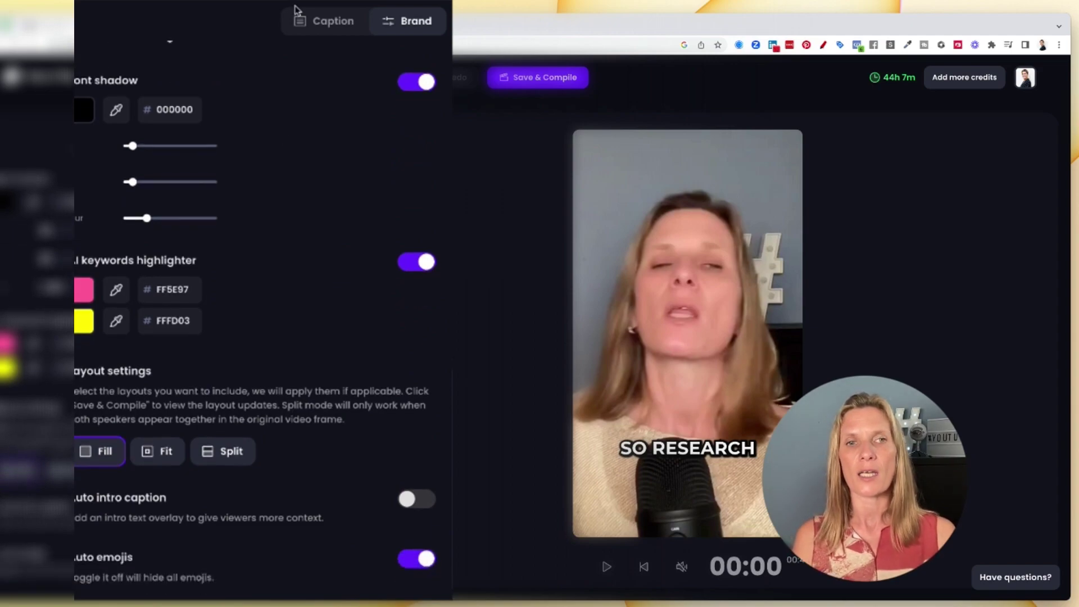
{"action": "left_click", "coordinate": [314, 20]}
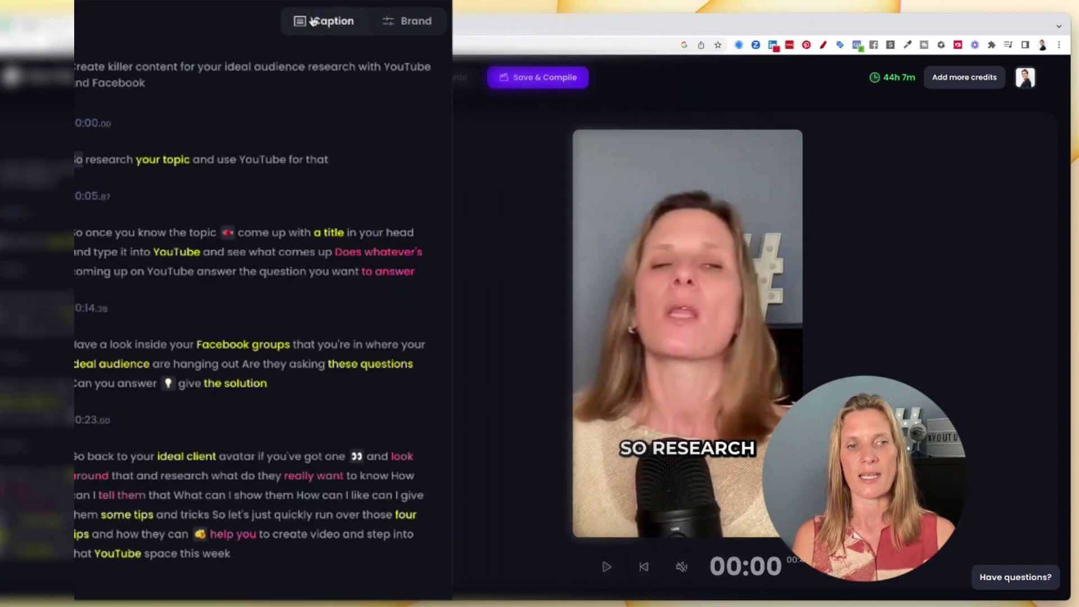
Add the Fit and Split layouts alongside Fill, leaving Auto intro caption off.
{"action": "left_click", "coordinate": [423, 23]}
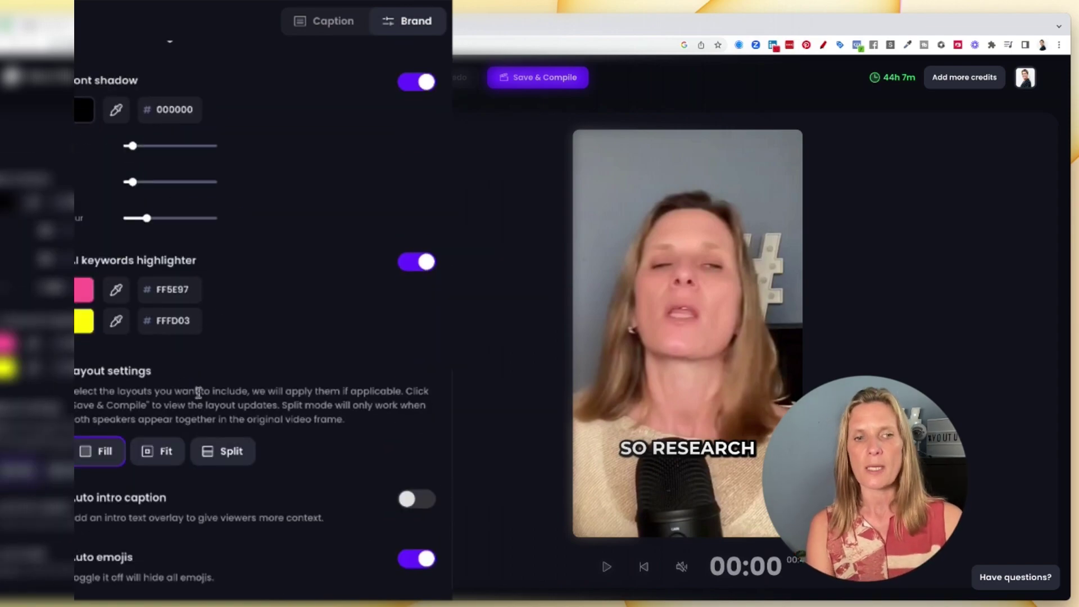
{"action": "mouse_move", "coordinate": [158, 451]}
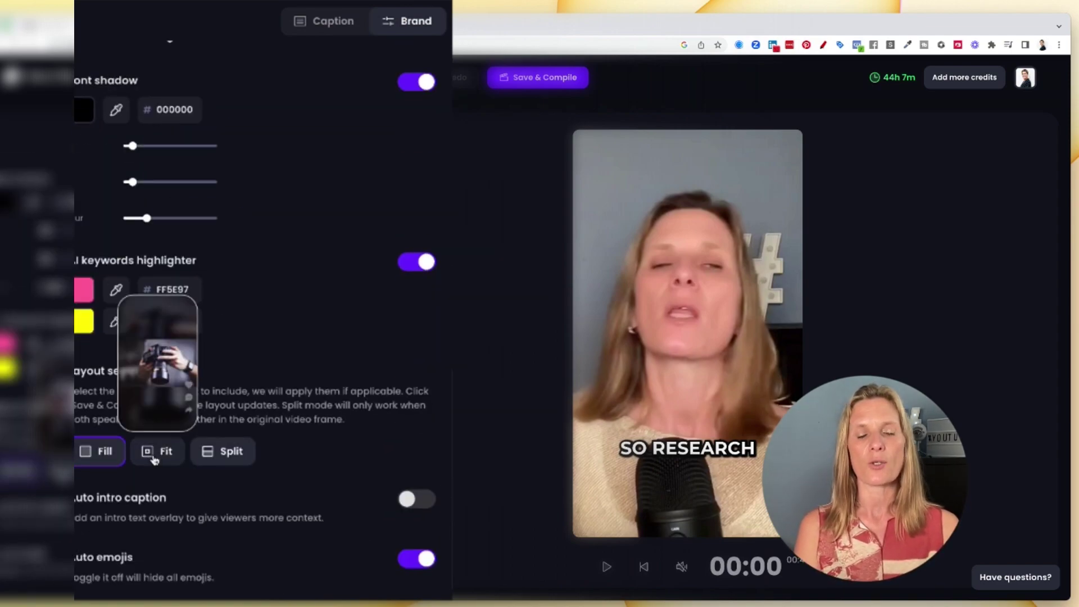
{"action": "left_click", "coordinate": [154, 460]}
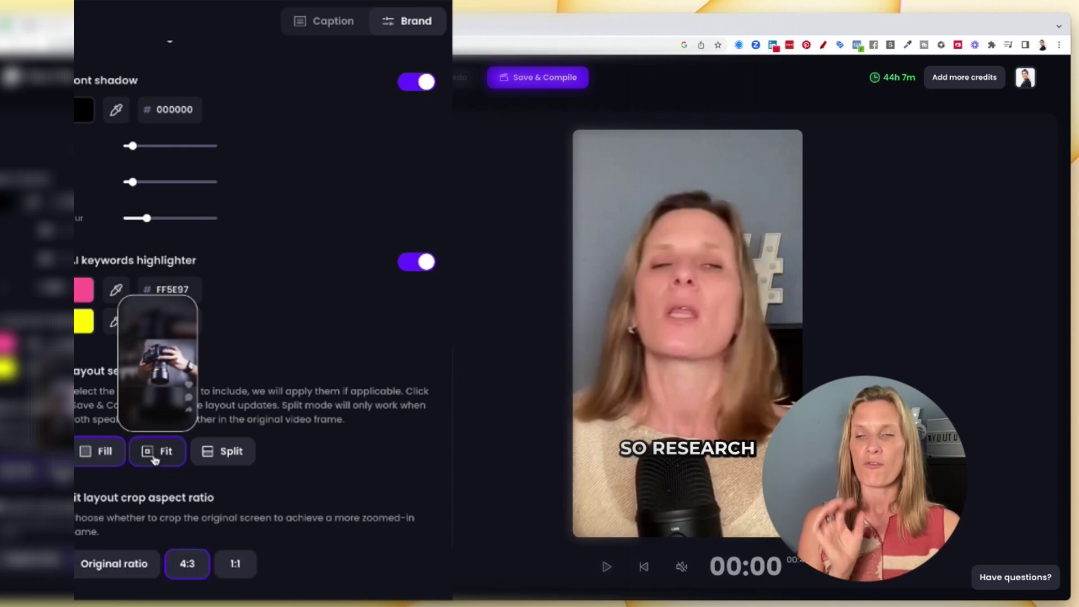
{"action": "left_click", "coordinate": [227, 455]}
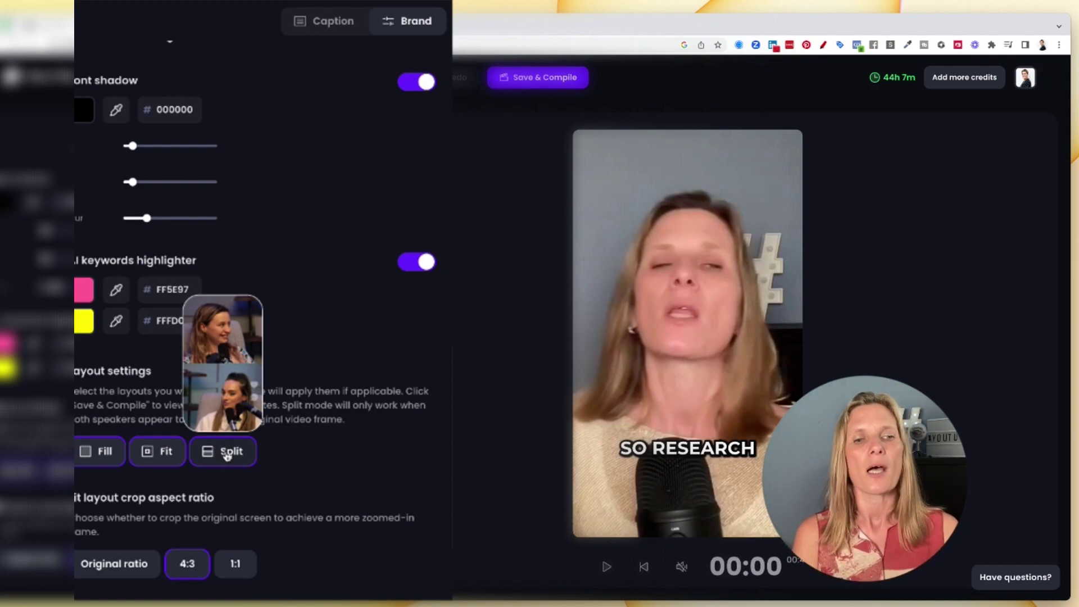
{"action": "left_click", "coordinate": [82, 453]}
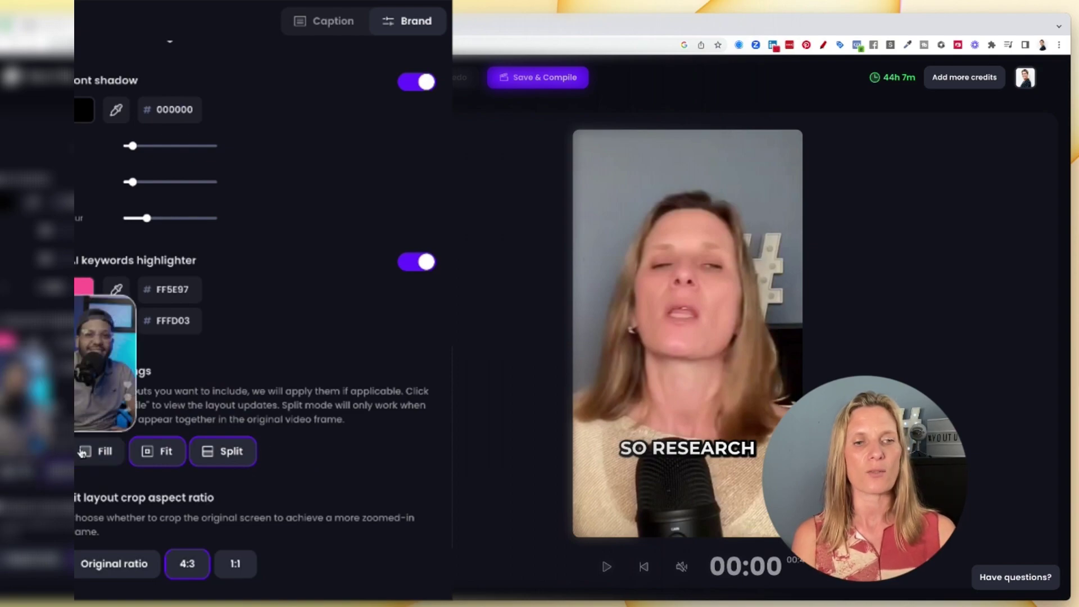
{"action": "scroll", "coordinate": [329, 466], "scroll_direction": "down", "scroll_amount": 2}
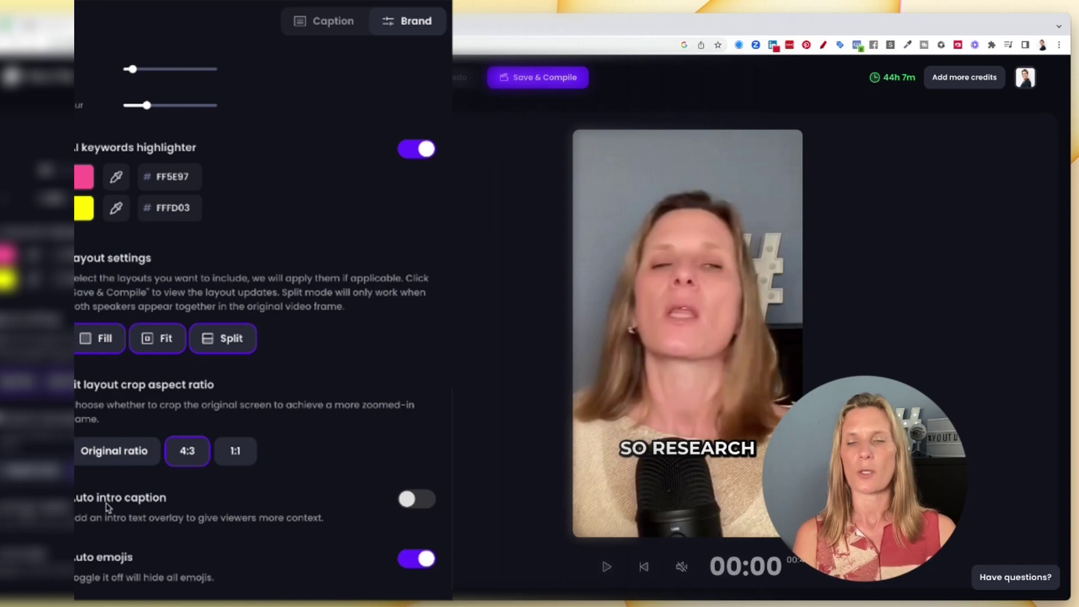
{"action": "left_click", "coordinate": [409, 501]}
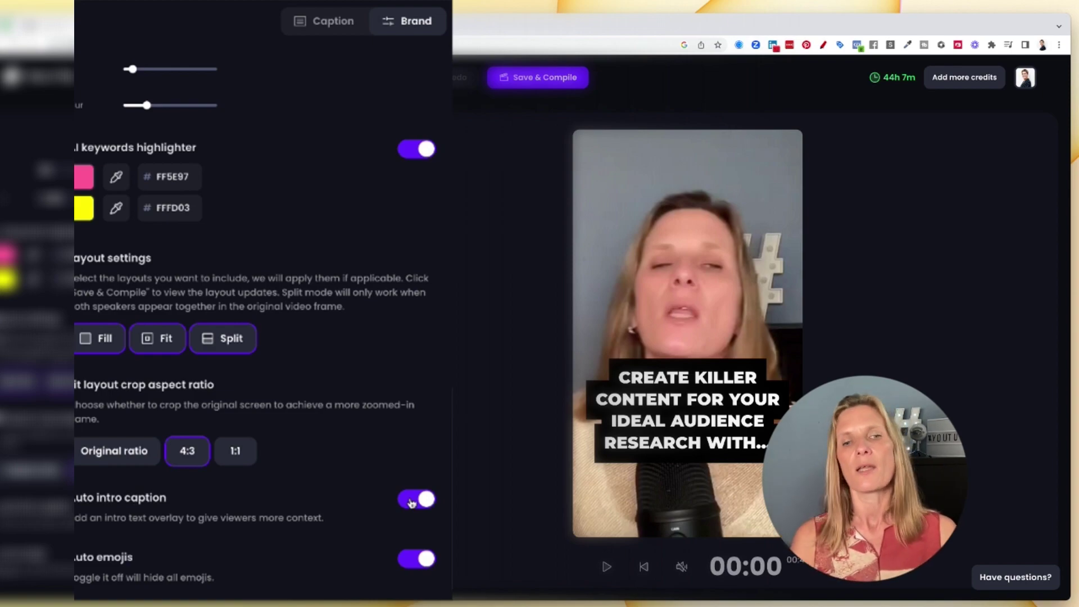
{"action": "left_click", "coordinate": [411, 502]}
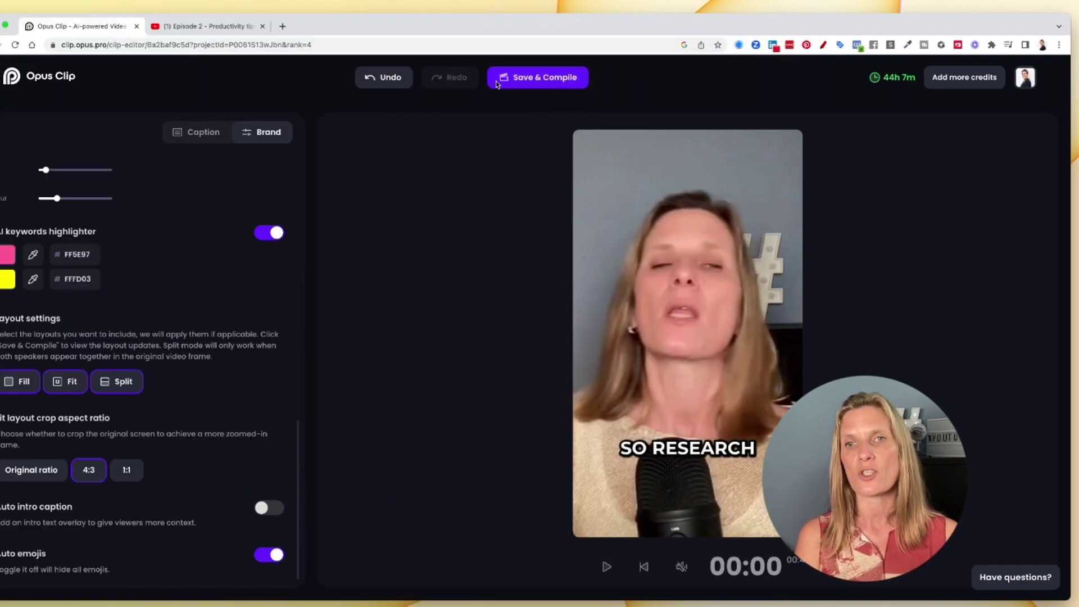
Save & Compile clip #4's edits.
{"action": "left_click", "coordinate": [499, 81]}
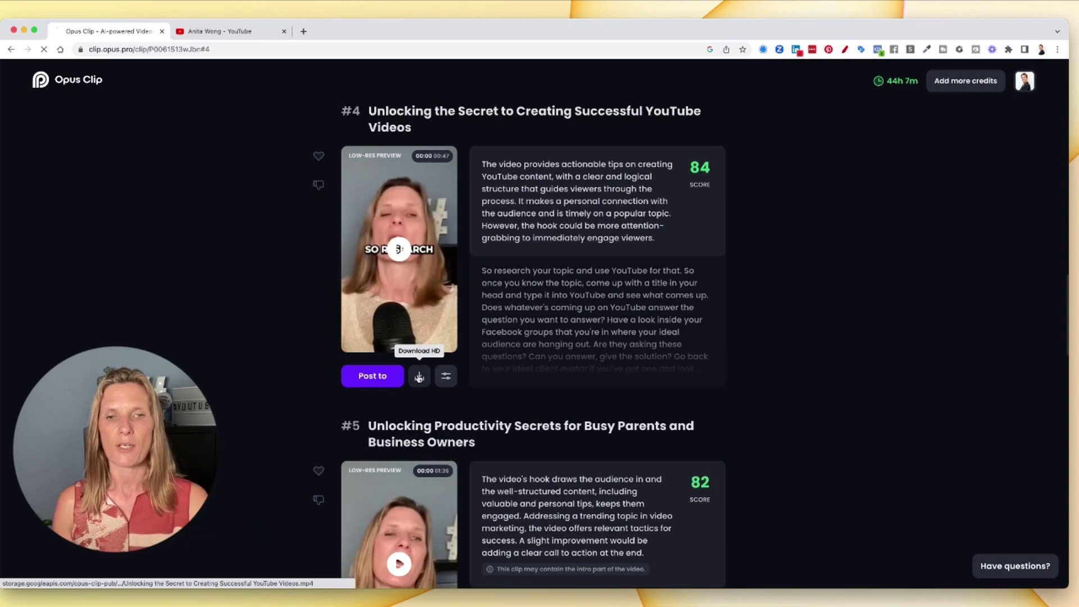
Download clip #4 as an HD MP4 and confirm the save.
{"action": "left_click", "coordinate": [419, 377]}
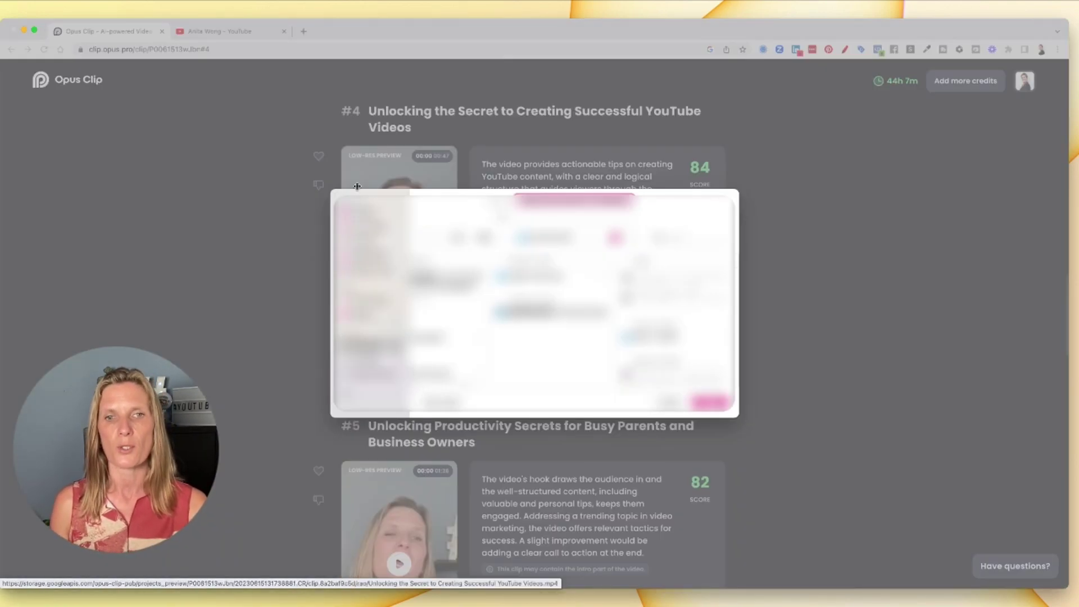
{"action": "key", "text": "Return"}
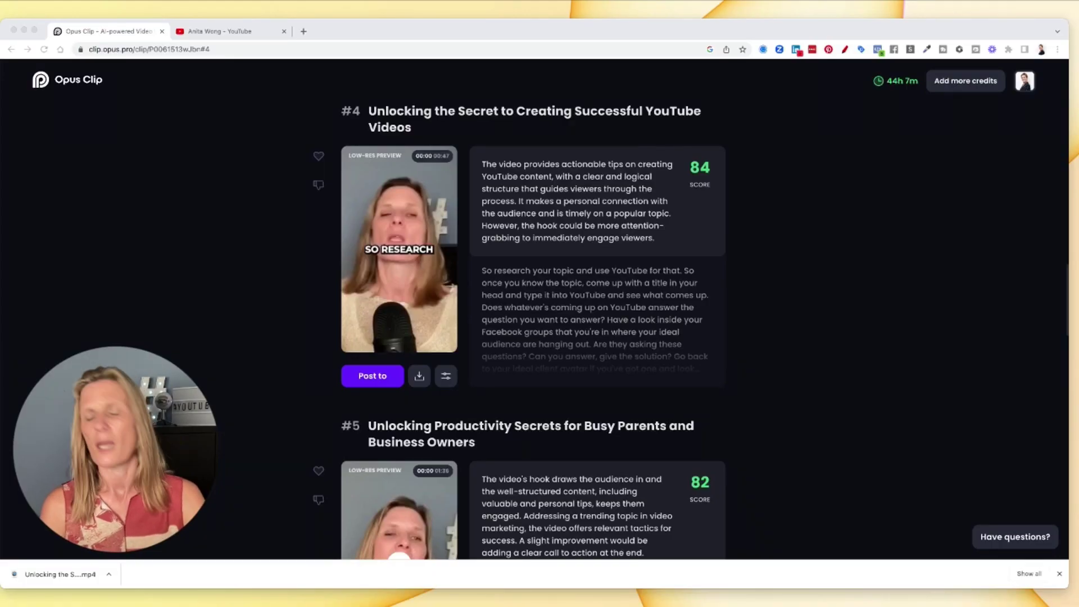